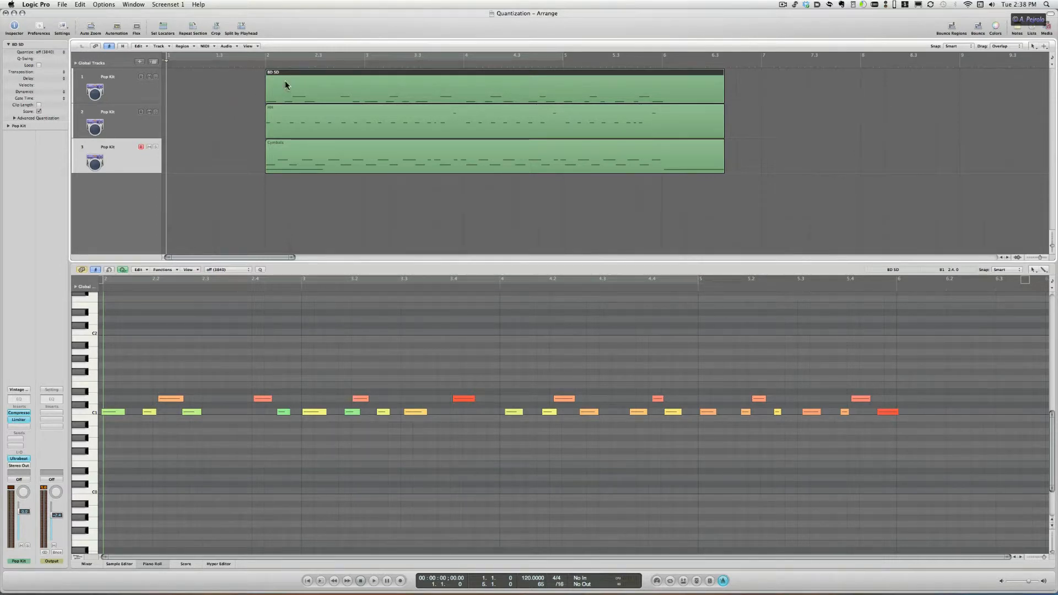
# Step: Inspect the notes of the BD SD, Hi-hat and Cymbals regions in the piano roll and play the arrangement
pyautogui.click(245, 99)
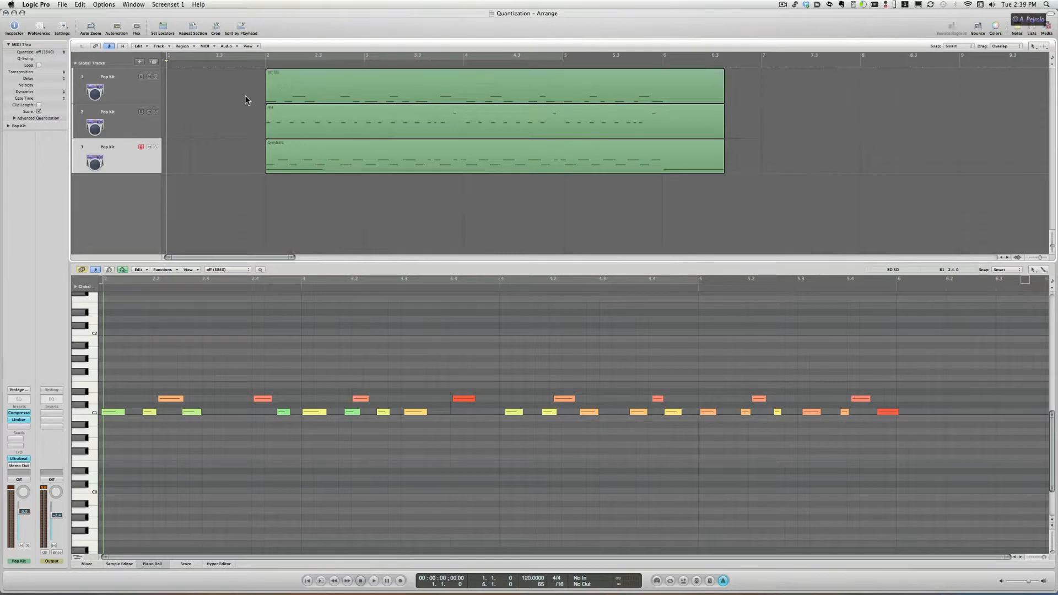
pyautogui.click(275, 121)
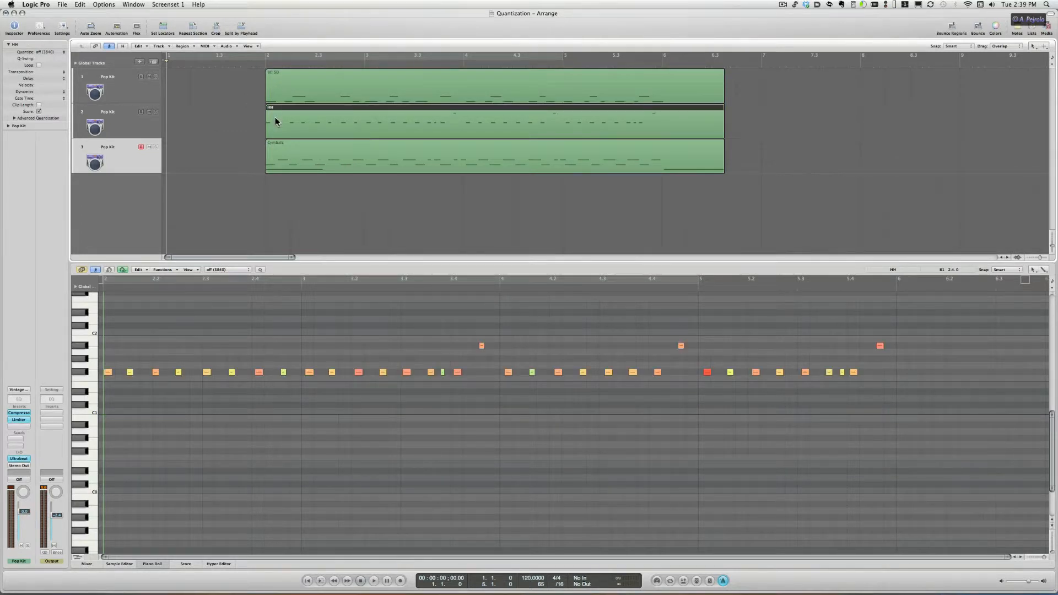
pyautogui.click(275, 121)
pyautogui.click(289, 152)
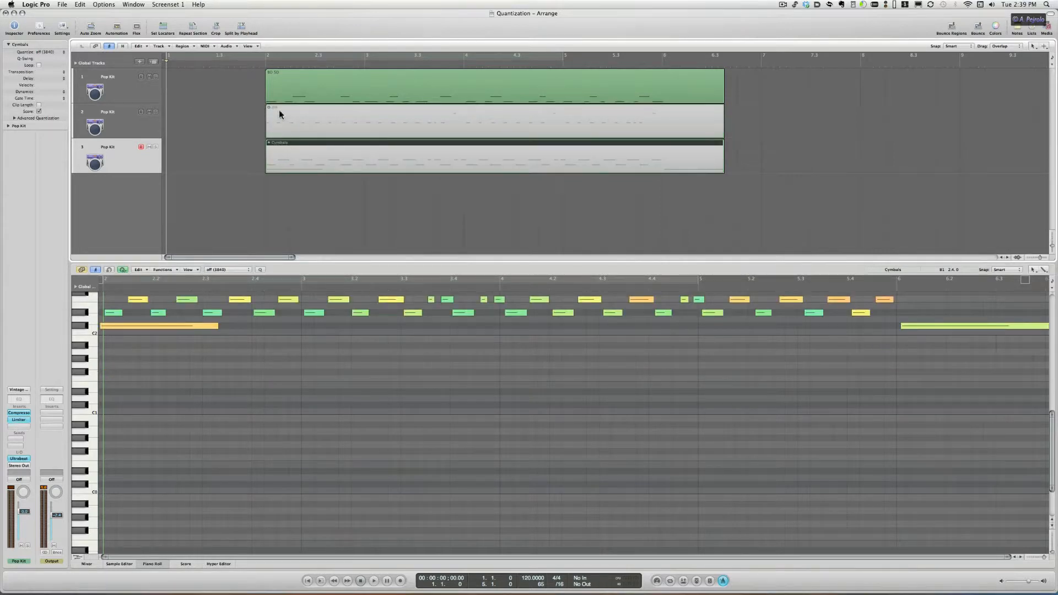
pyautogui.click(277, 89)
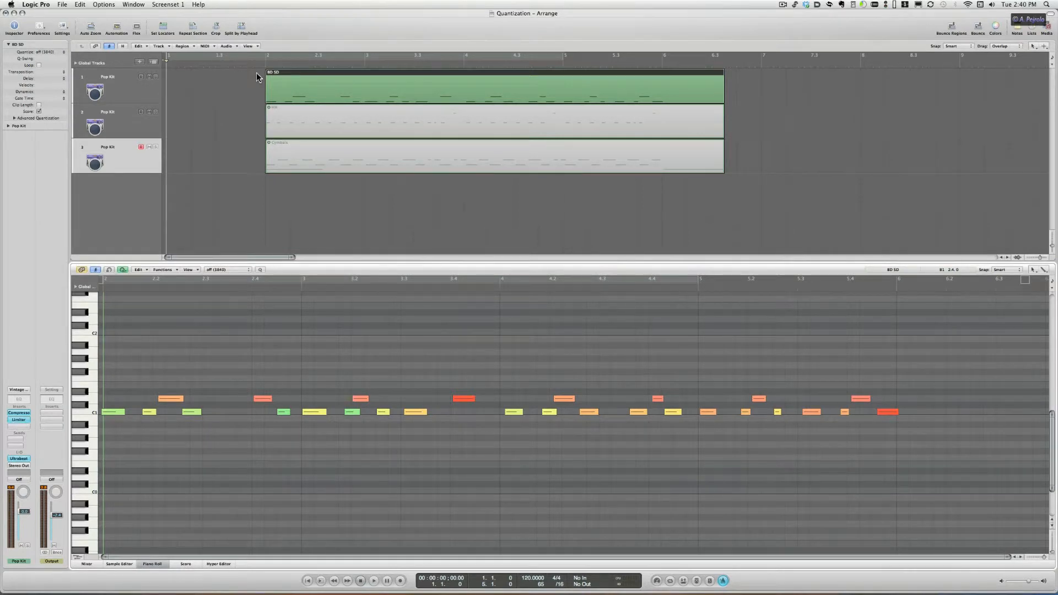
pyautogui.press('space')
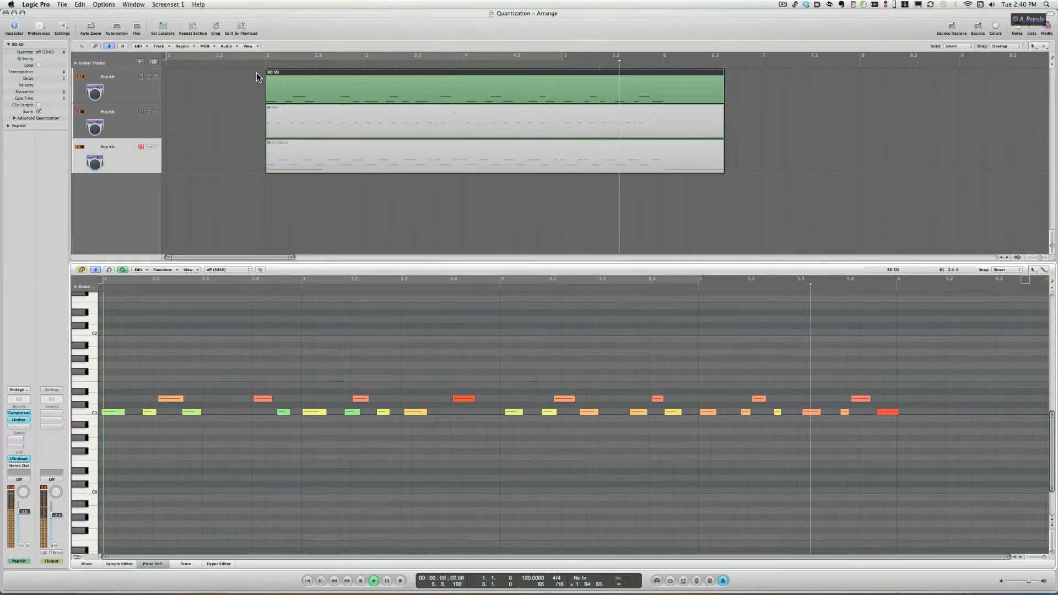
pyautogui.press('space')
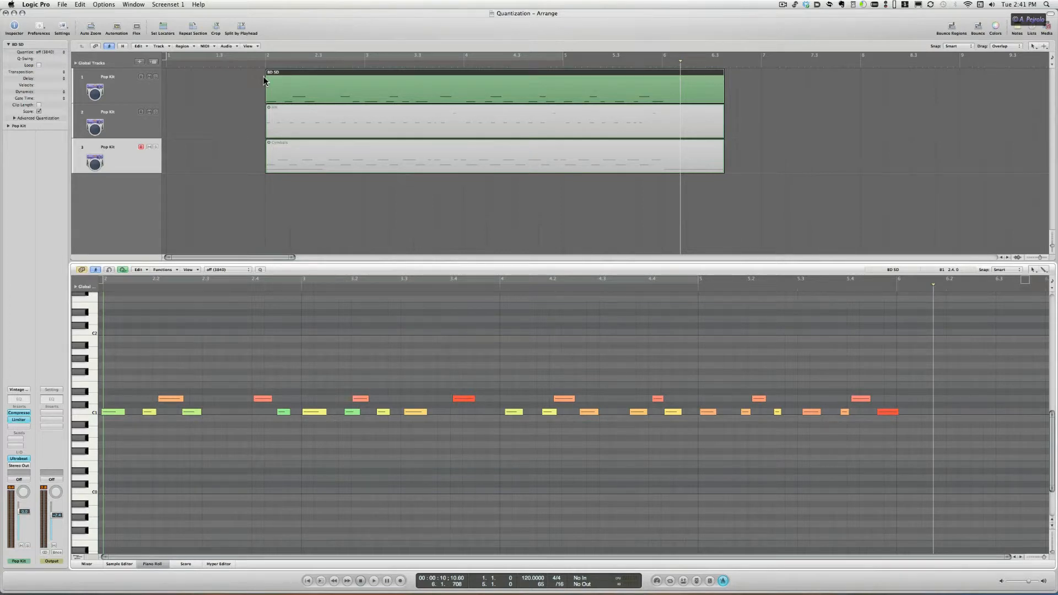
# Step: Set the BD SD region's quantize parameter to 1/16-Note
pyautogui.click(274, 84)
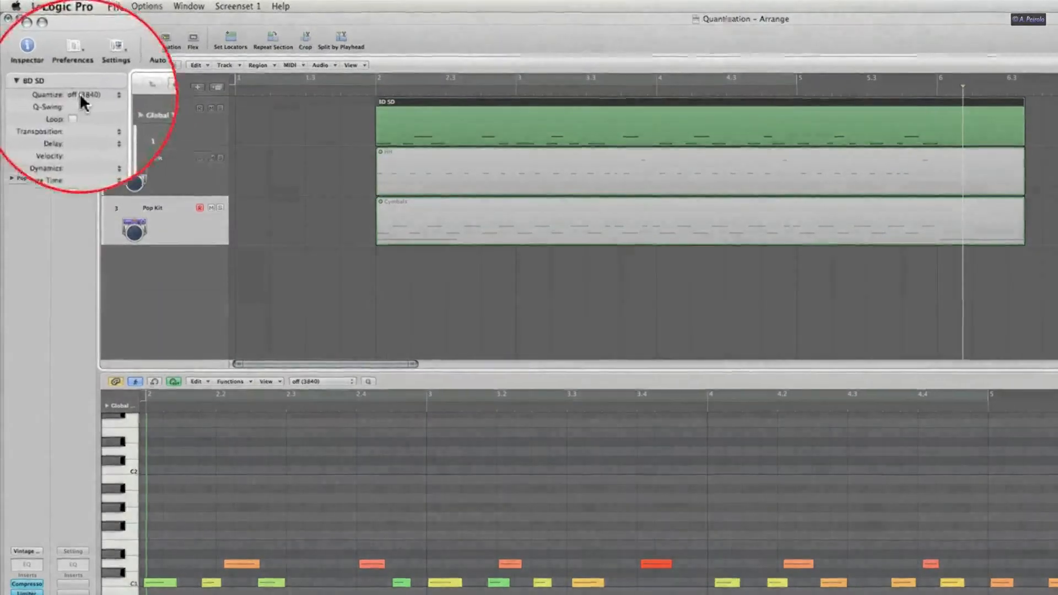
pyautogui.click(79, 92)
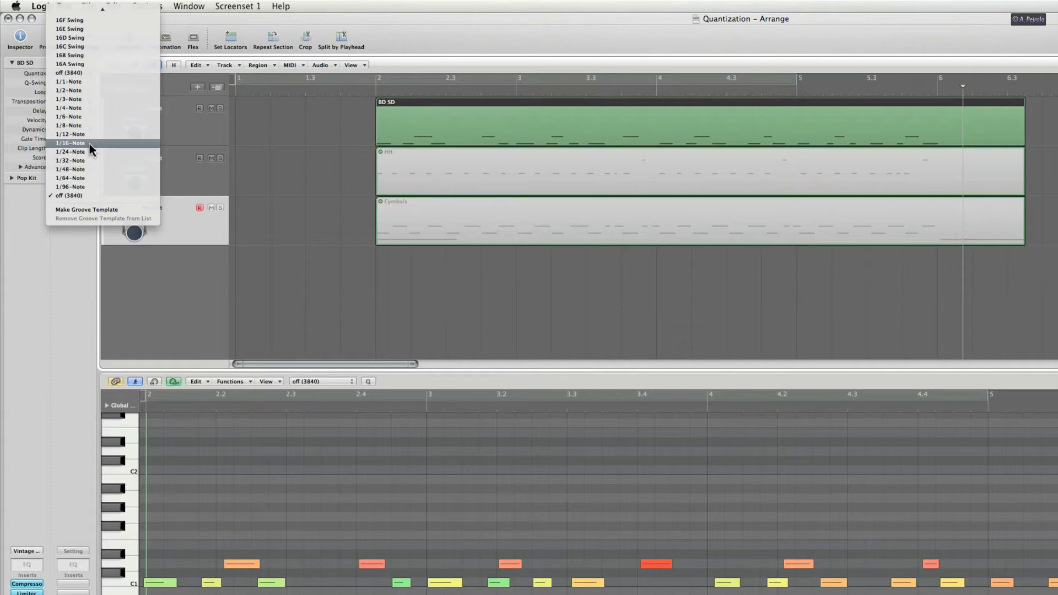
pyautogui.click(89, 144)
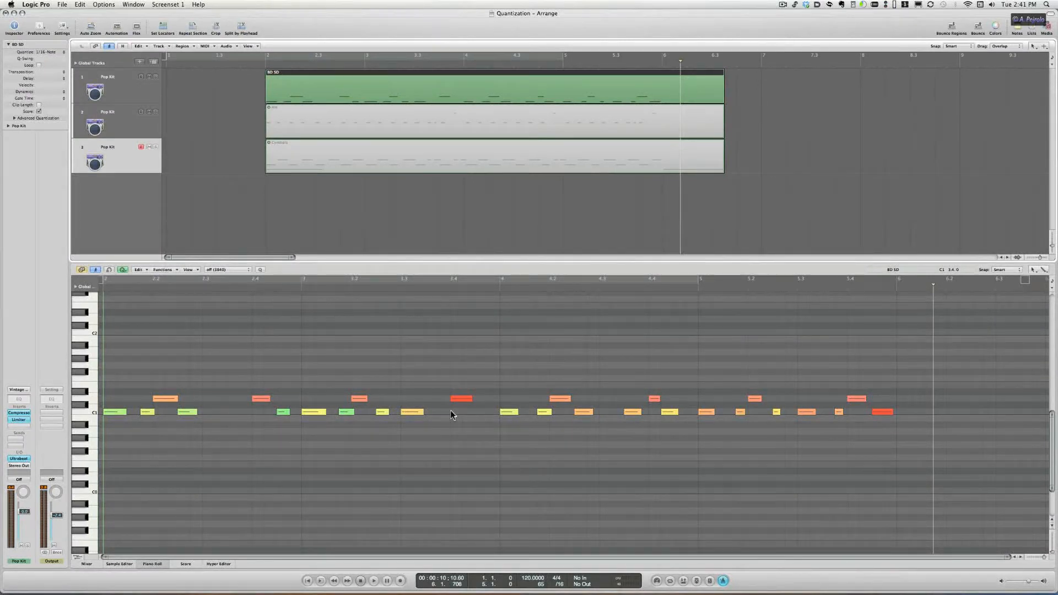
# Step: Set the Hi-hat region's quantize parameter to 1/16-Note
pyautogui.doubleClick(251, 65)
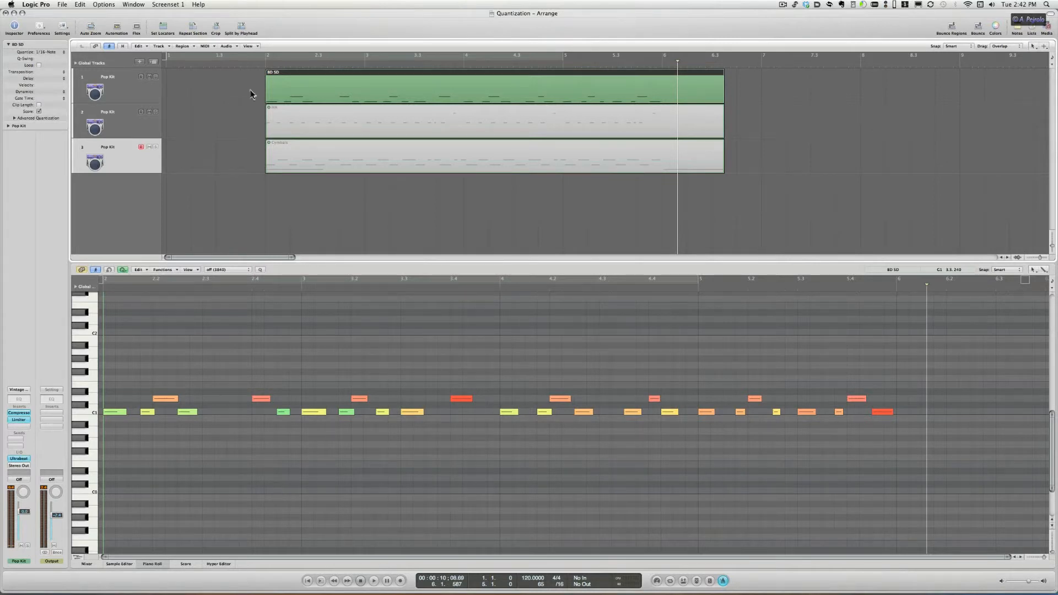
pyautogui.click(284, 125)
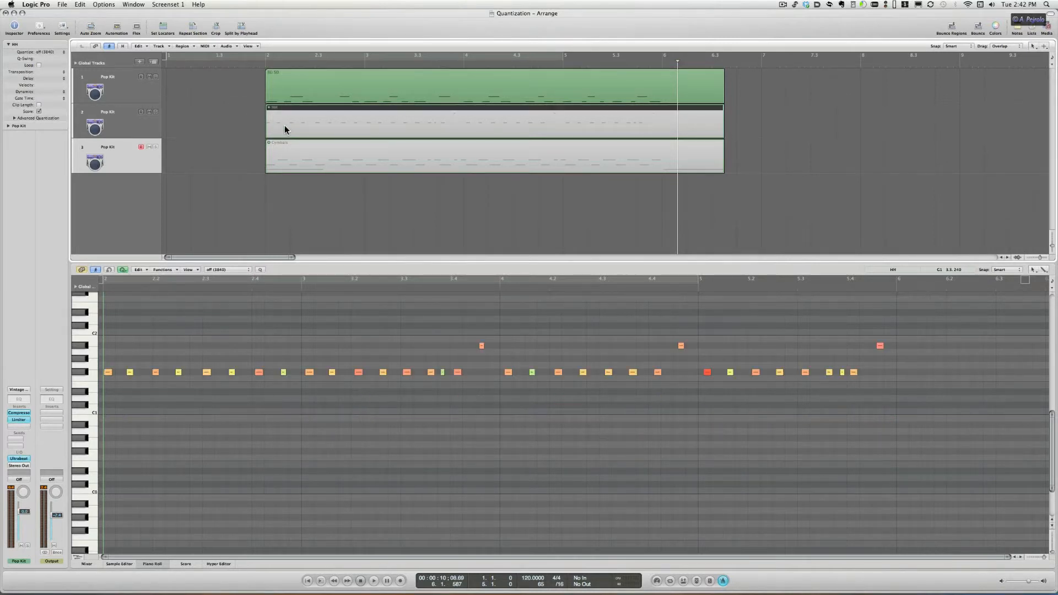
pyautogui.click(57, 51)
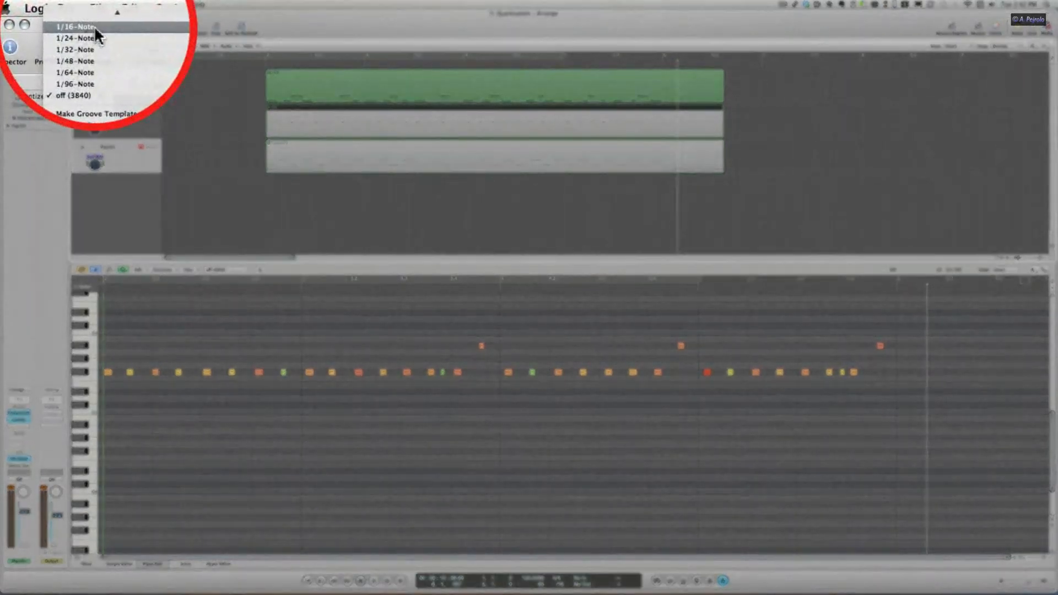
pyautogui.click(95, 28)
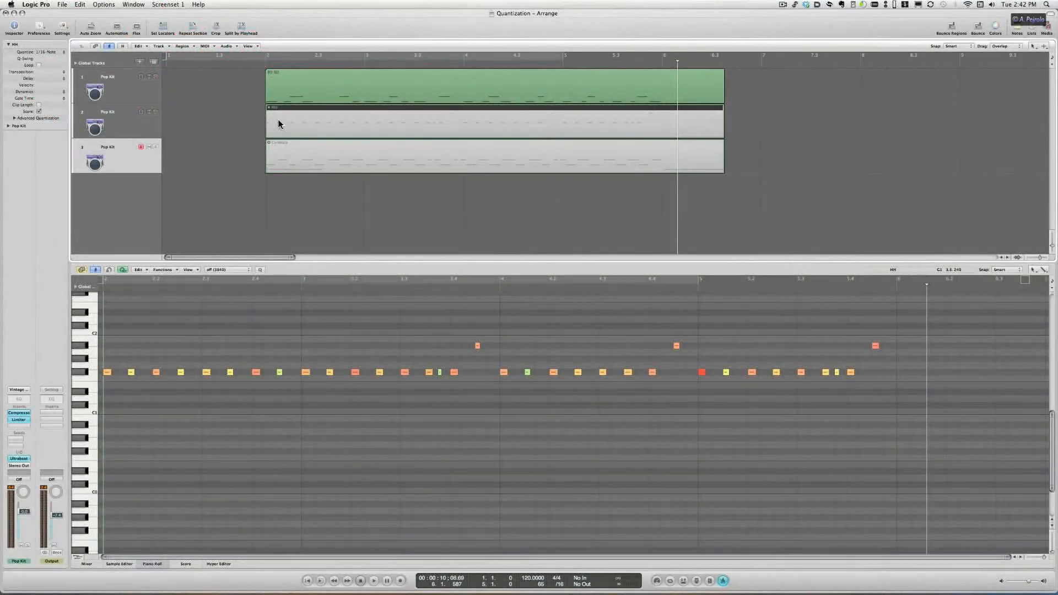
# Step: Set the Cymbals region's quantize parameter to 1/16-Note
pyautogui.click(301, 158)
pyautogui.click(49, 51)
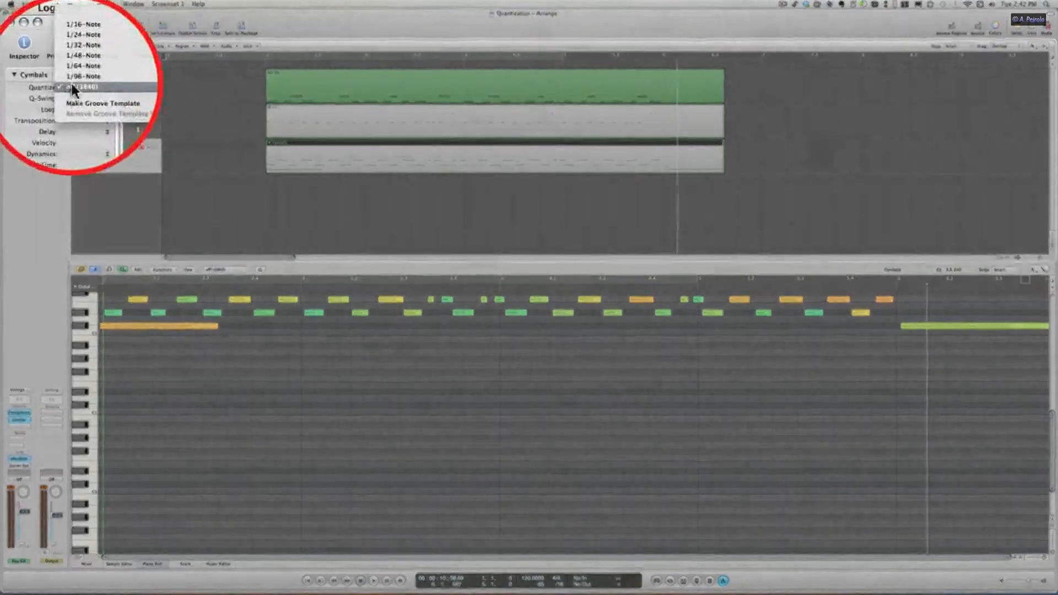
pyautogui.click(86, 28)
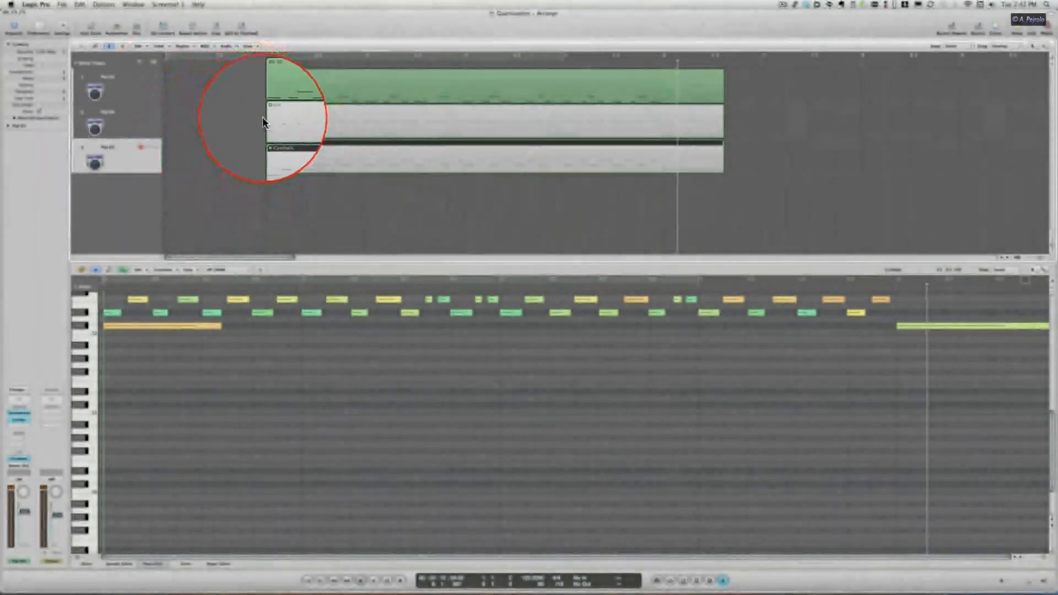
# Step: Select the Hi-hat and Cymbals regions together and play the arrangement
pyautogui.moveTo(262, 117); pyautogui.dragTo(290, 160)
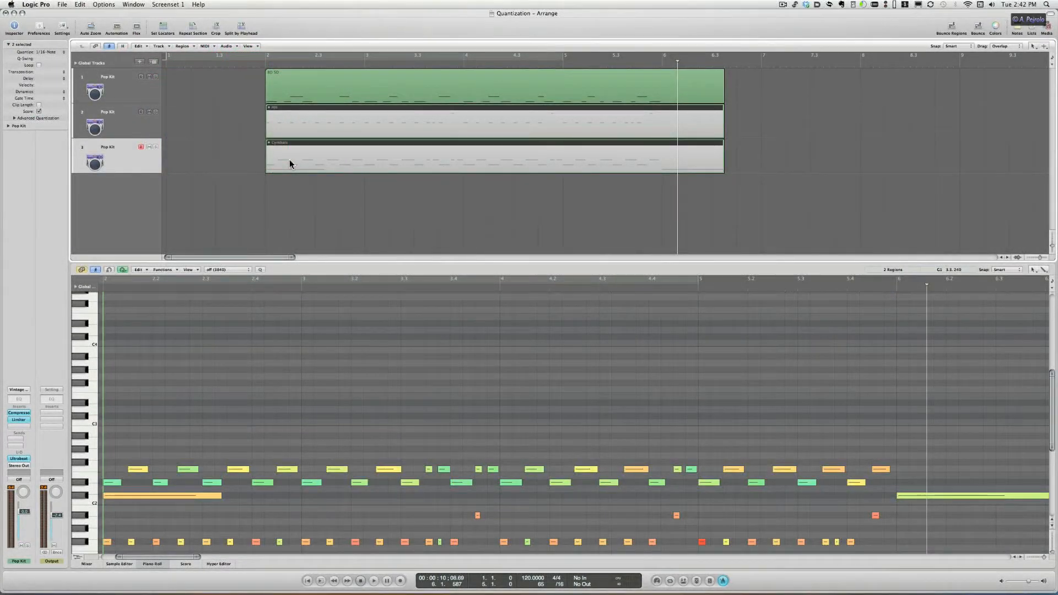
pyautogui.moveTo(290, 159); pyautogui.dragTo(289, 160)
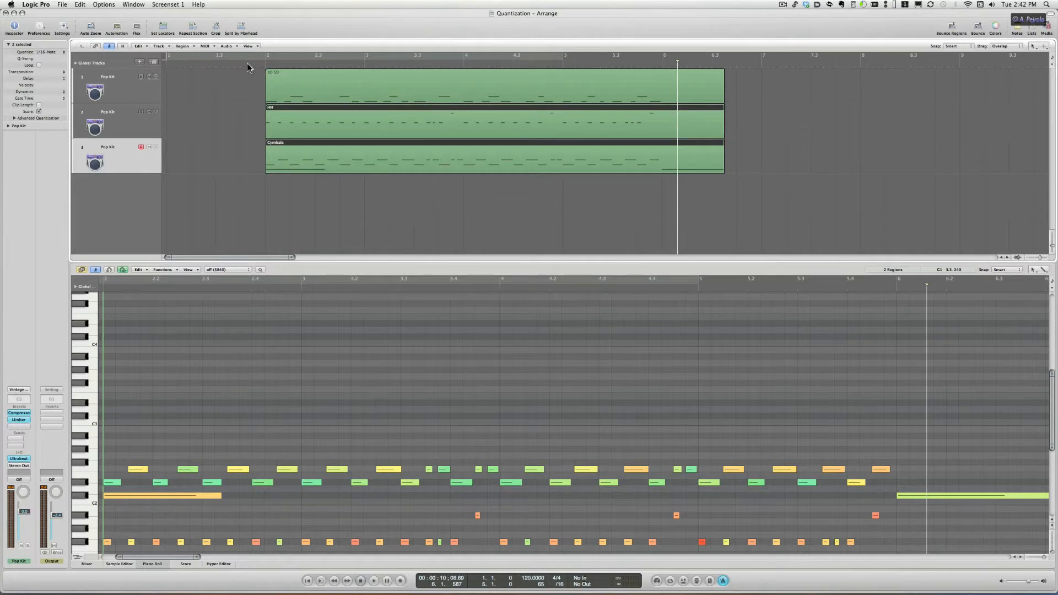
pyautogui.press('space')
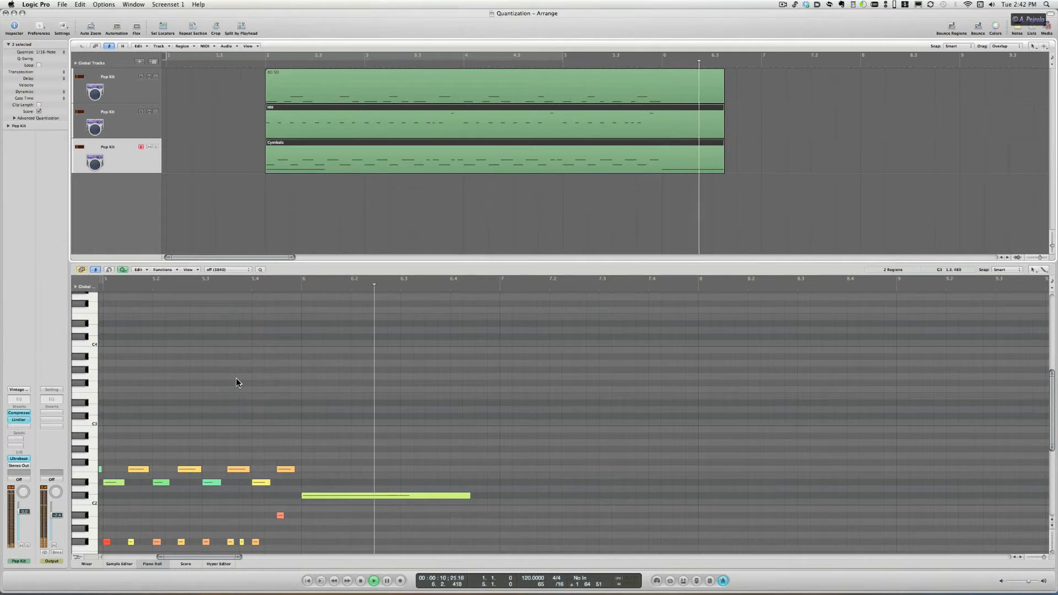
pyautogui.press('space')
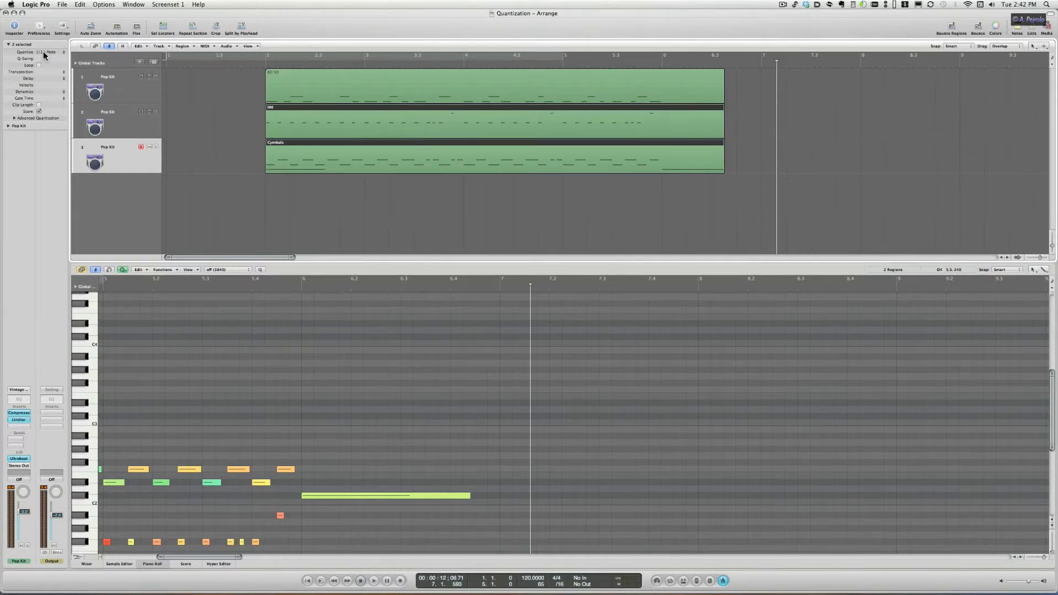
# Step: Set the Hi-hat region's quantize parameter to off (3840)
pyautogui.click(209, 155)
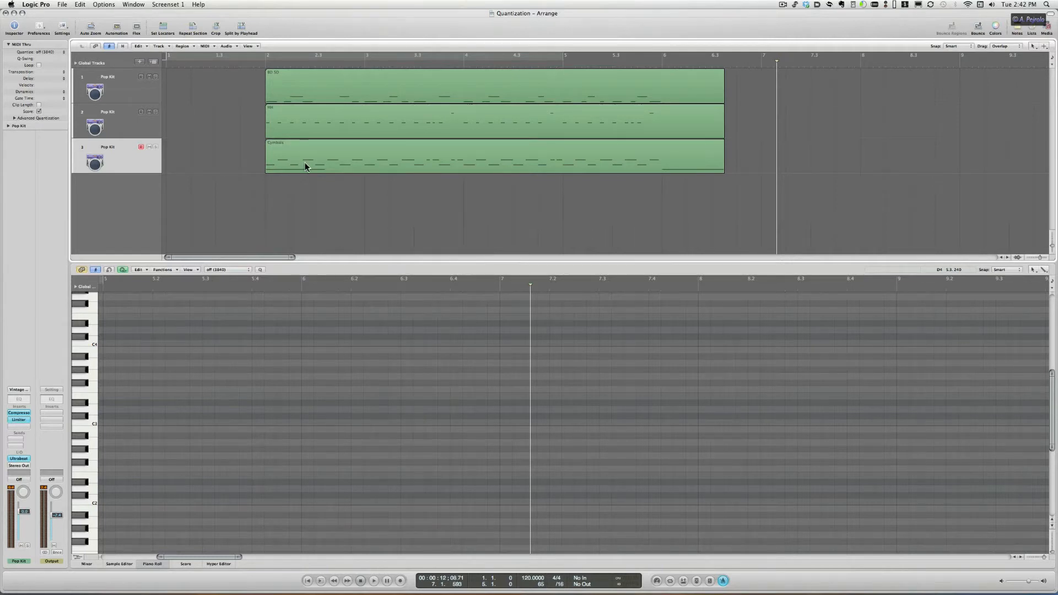
pyautogui.click(288, 127)
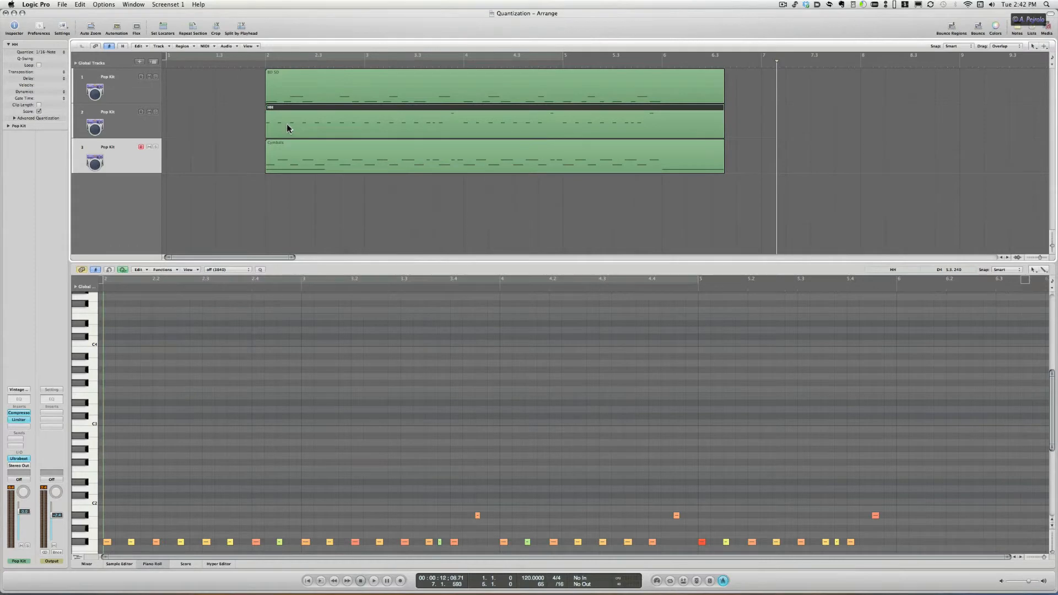
pyautogui.click(48, 52)
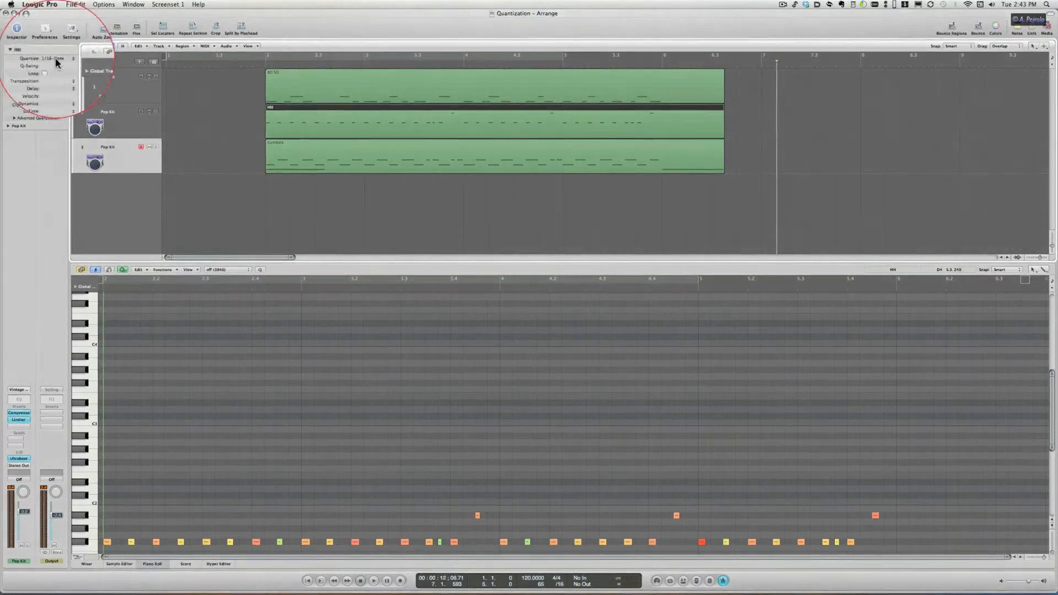
pyautogui.click(94, 91)
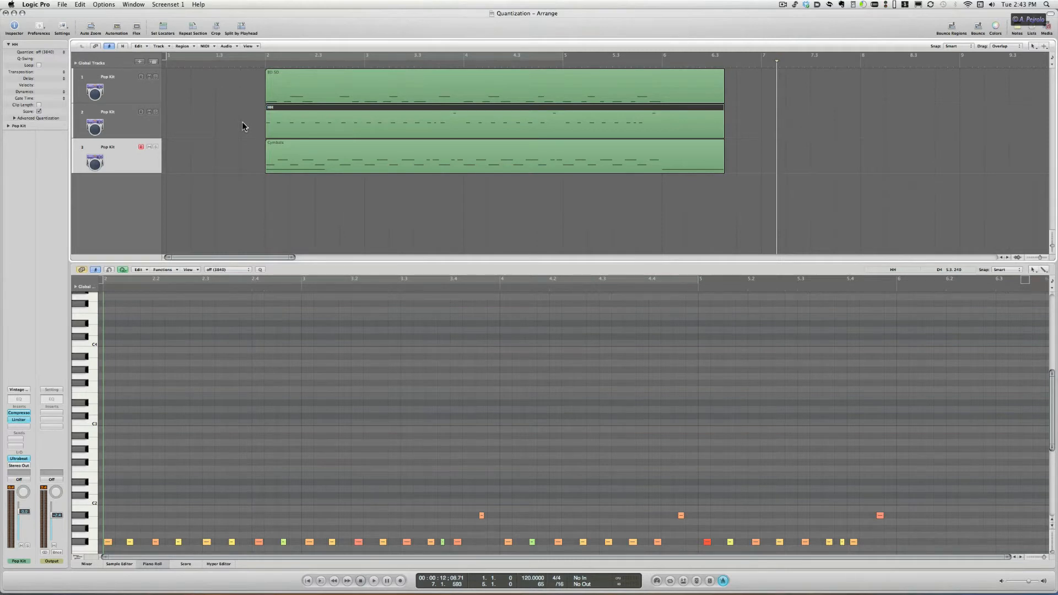
# Step: Mute the Hi-hat and Cymbals regions
pyautogui.moveTo(243, 123); pyautogui.dragTo(292, 179)
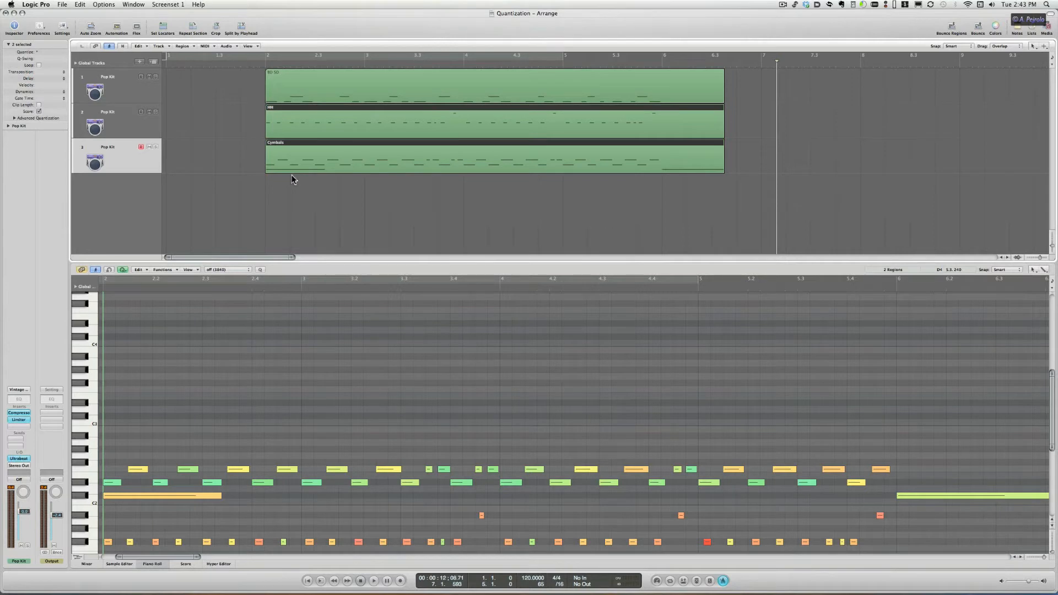
pyautogui.press('m')
# Step: Set the BD SD region's quantize parameter to 1/4-Note and play it back
pyautogui.click(293, 91)
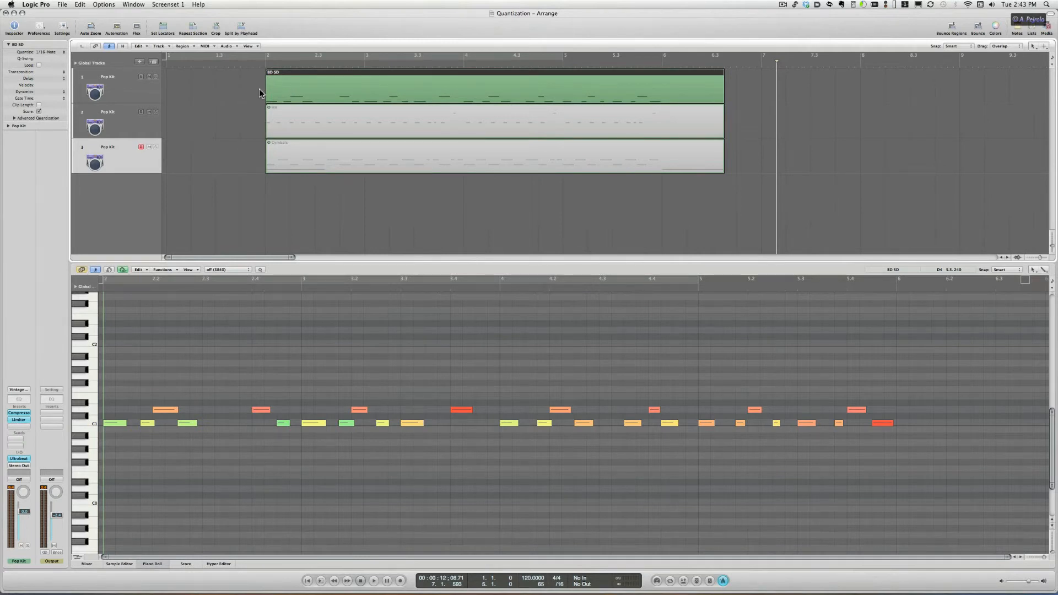
pyautogui.click(49, 53)
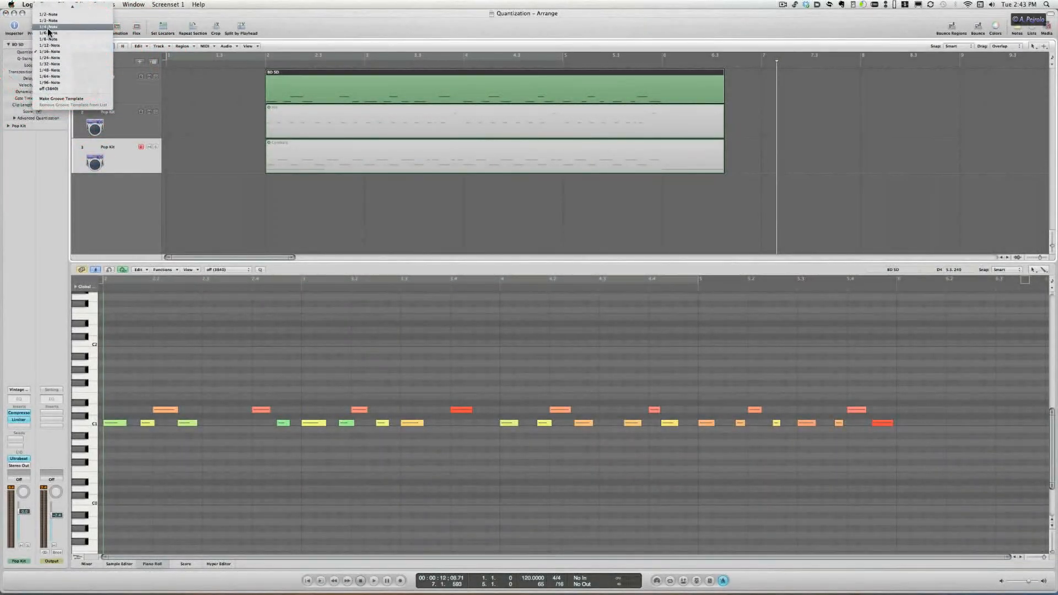
pyautogui.click(49, 27)
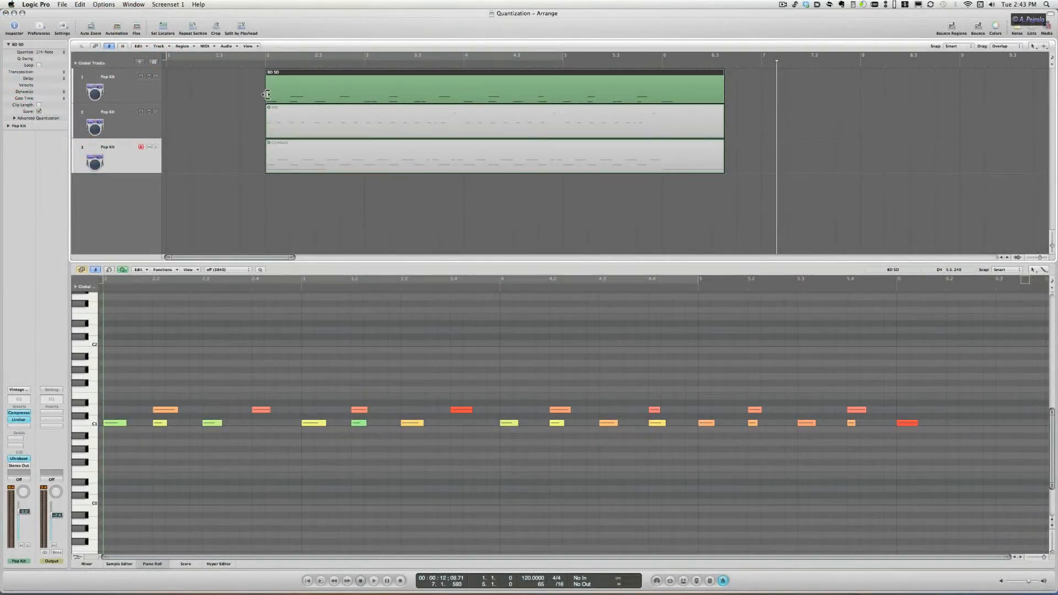
pyautogui.click(242, 65)
pyautogui.press('space')
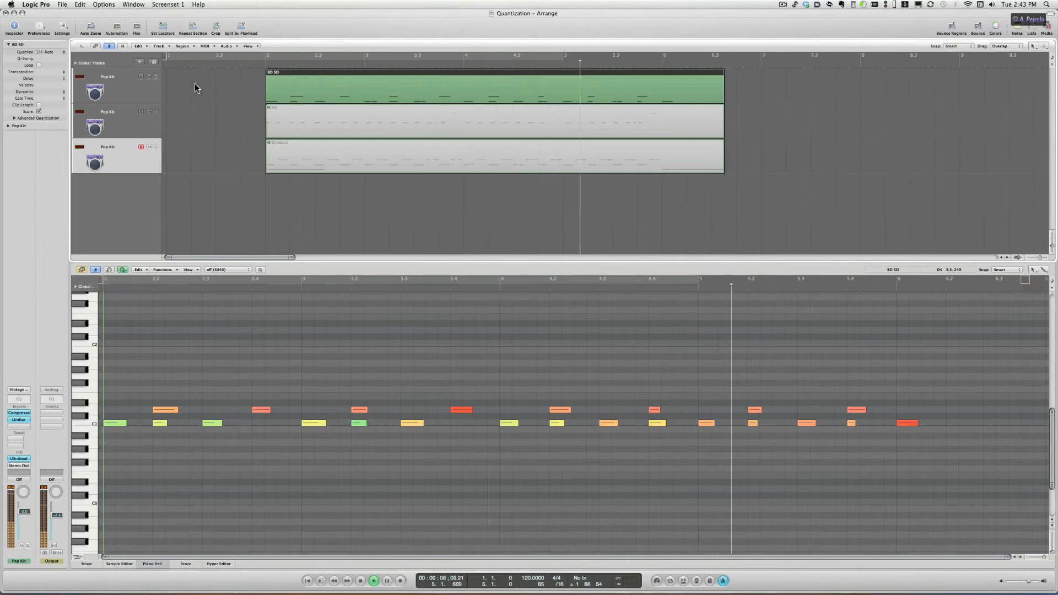
pyautogui.press('space')
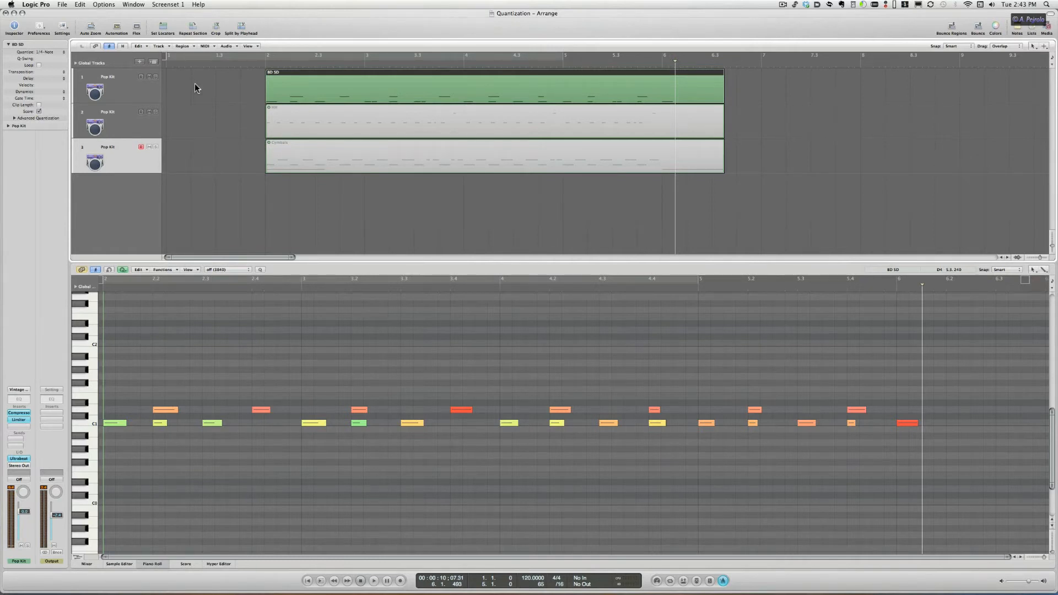
# Step: Set the BD SD region's quantize to 1/16-Note and apply the quantization settings destructively
pyautogui.click(50, 52)
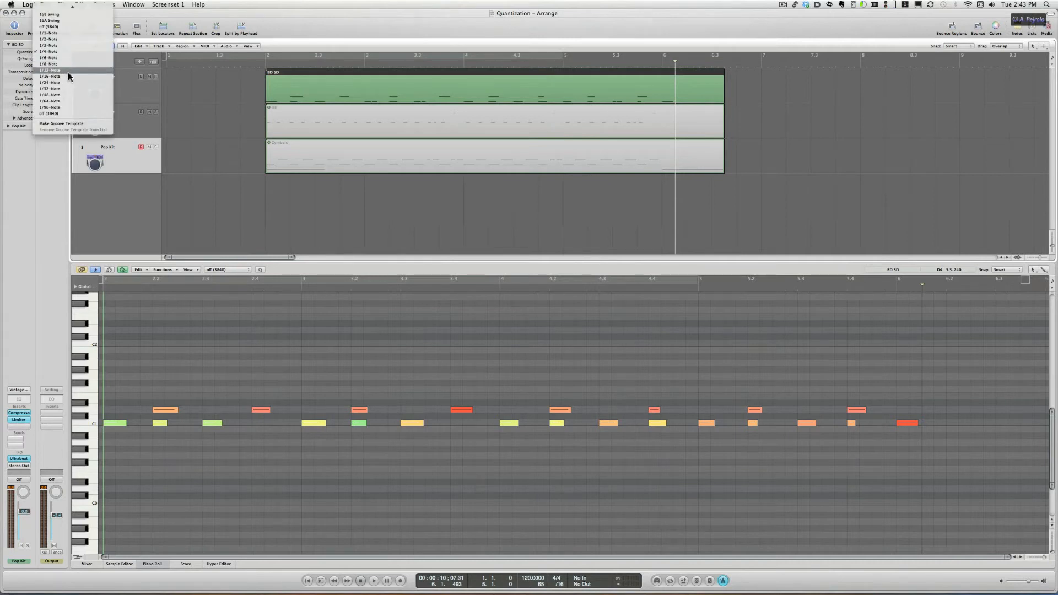
pyautogui.click(67, 76)
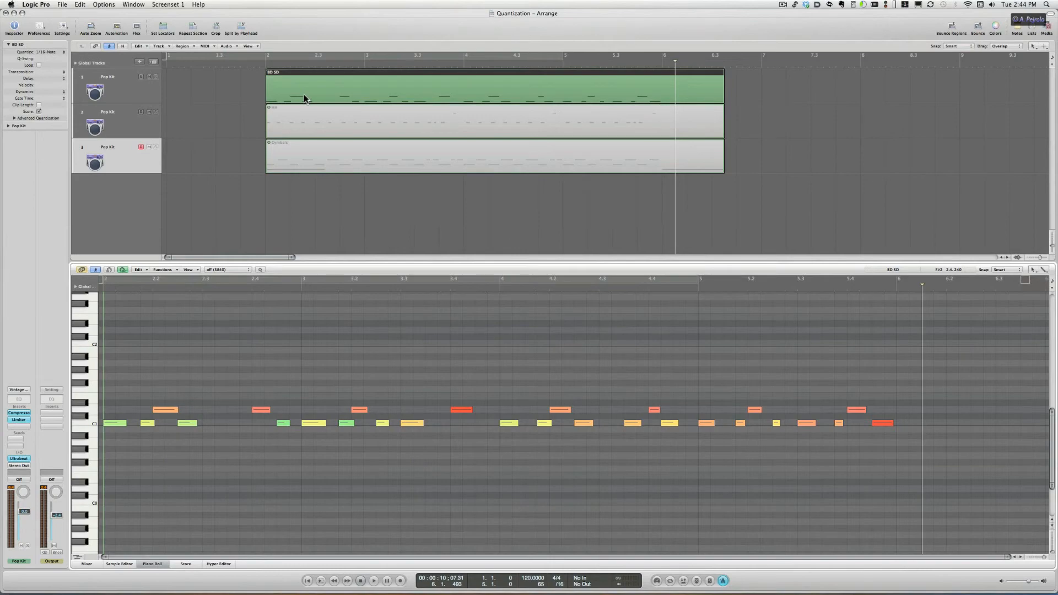
pyautogui.click(207, 46)
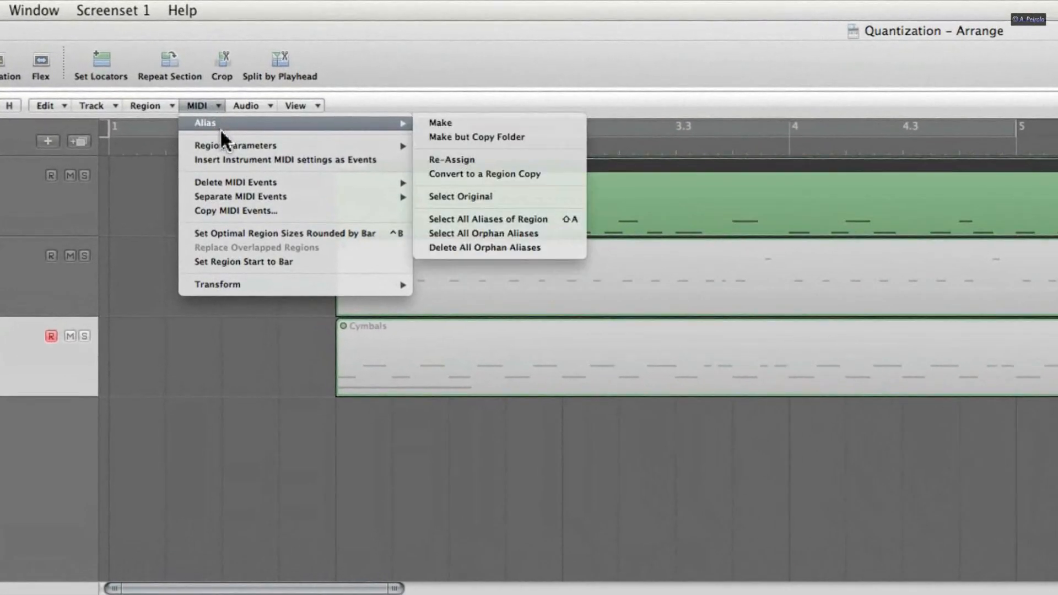
pyautogui.moveTo(225, 127)
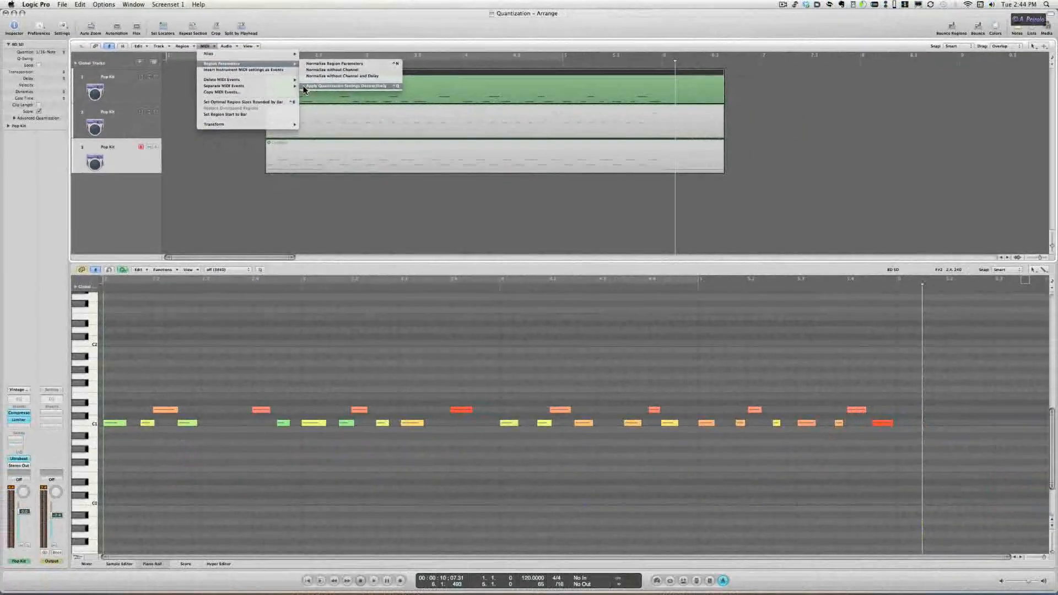
pyautogui.click(304, 86)
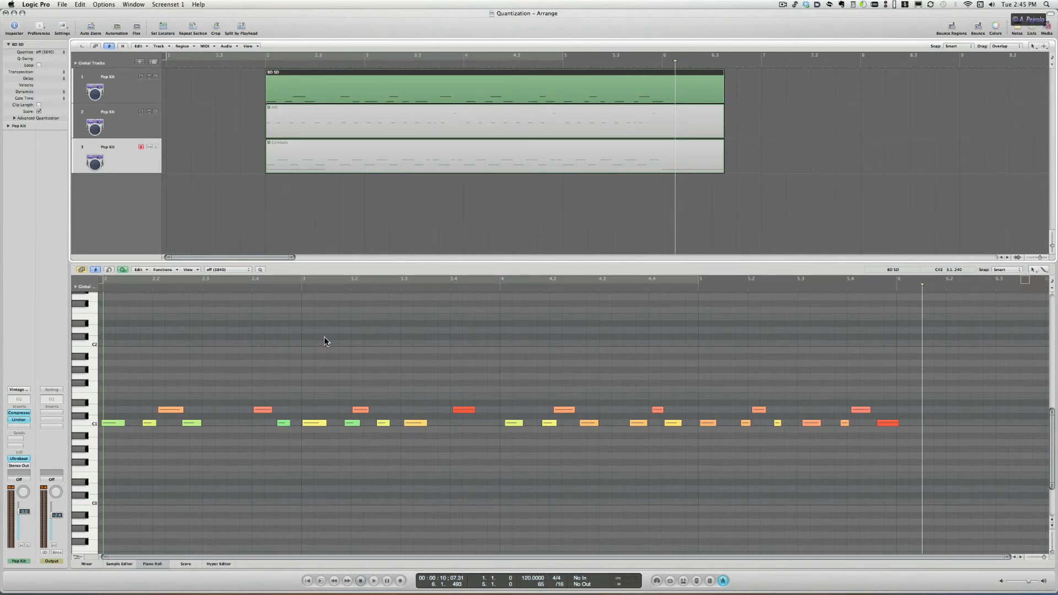
# Step: Select all notes in the piano roll and set the piano roll quantize value to 1/16-Note
pyautogui.moveTo(106, 363); pyautogui.dragTo(902, 485)
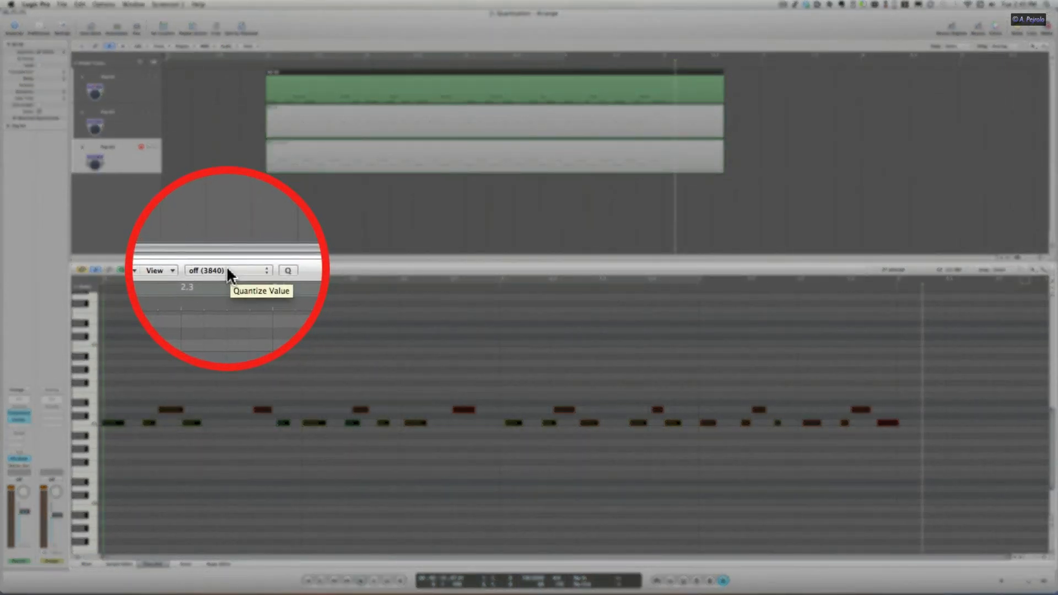
pyautogui.click(228, 270)
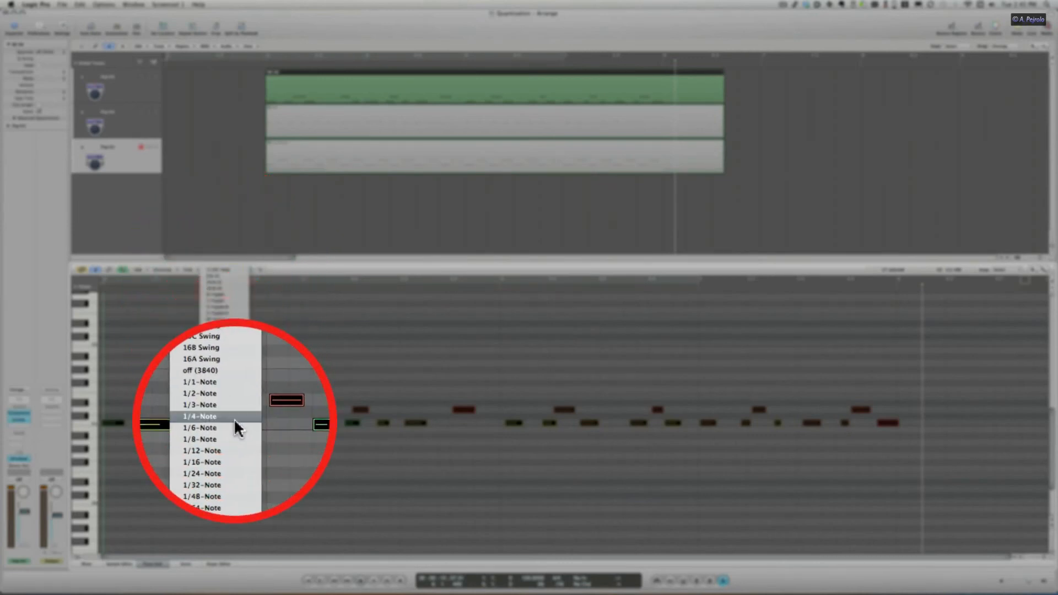
pyautogui.click(226, 441)
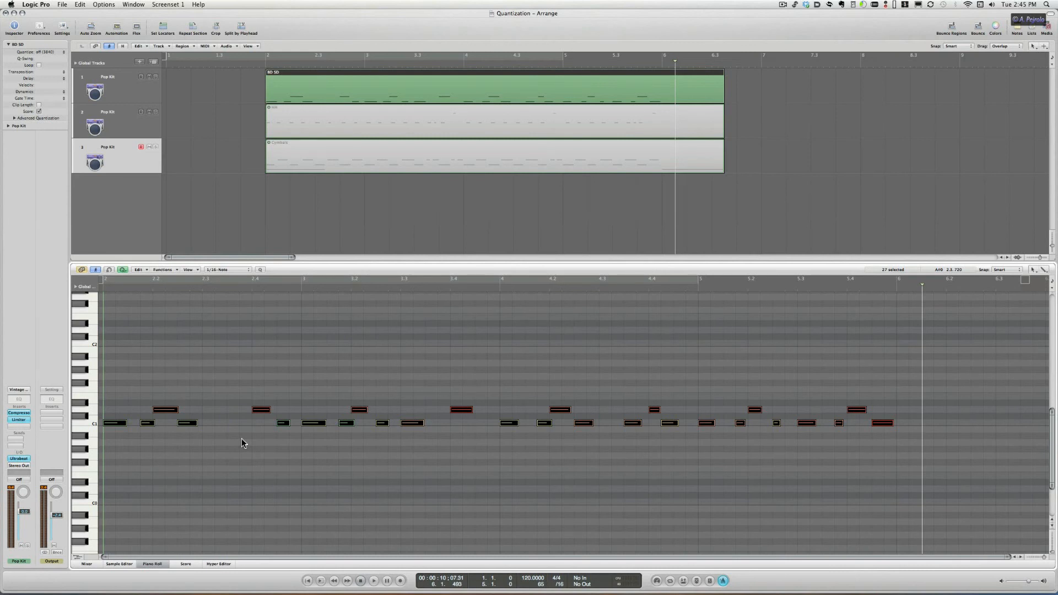
# Step: Select all notes on the upper snare pitch and quantize them
pyautogui.click(271, 392)
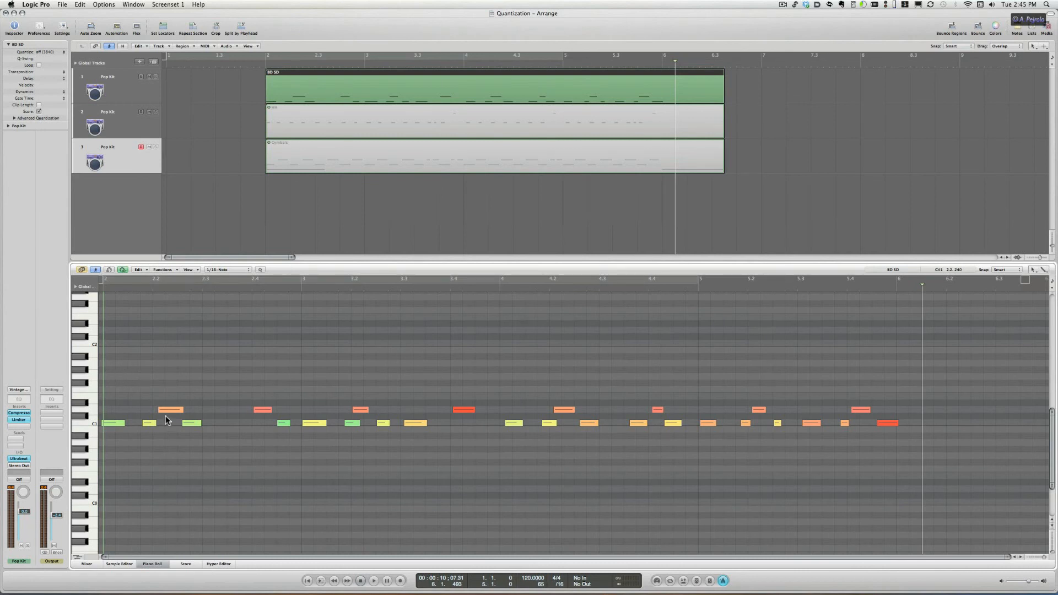
pyautogui.click(88, 411)
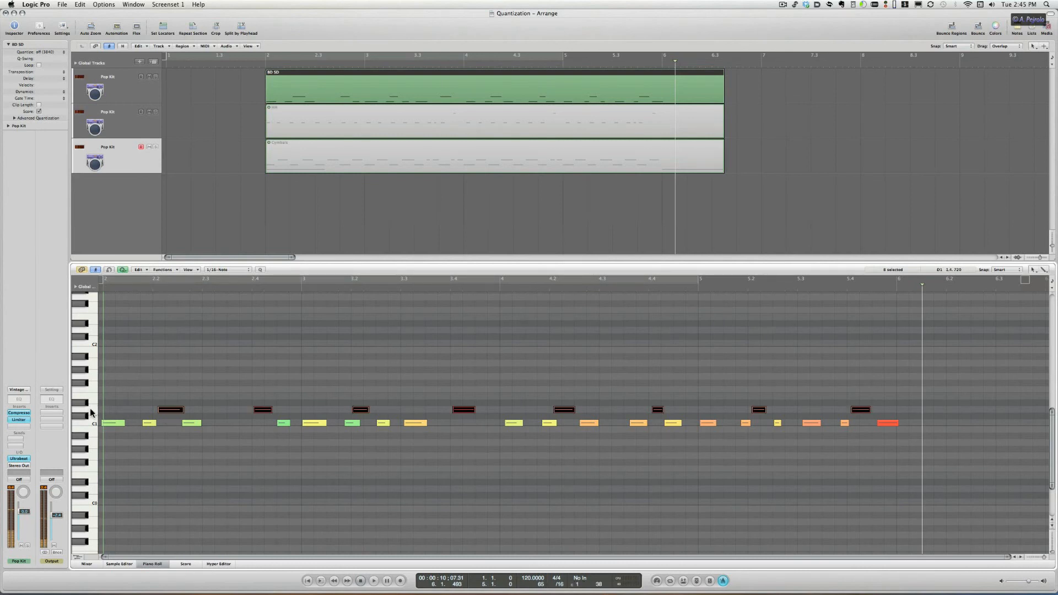
pyautogui.click(260, 270)
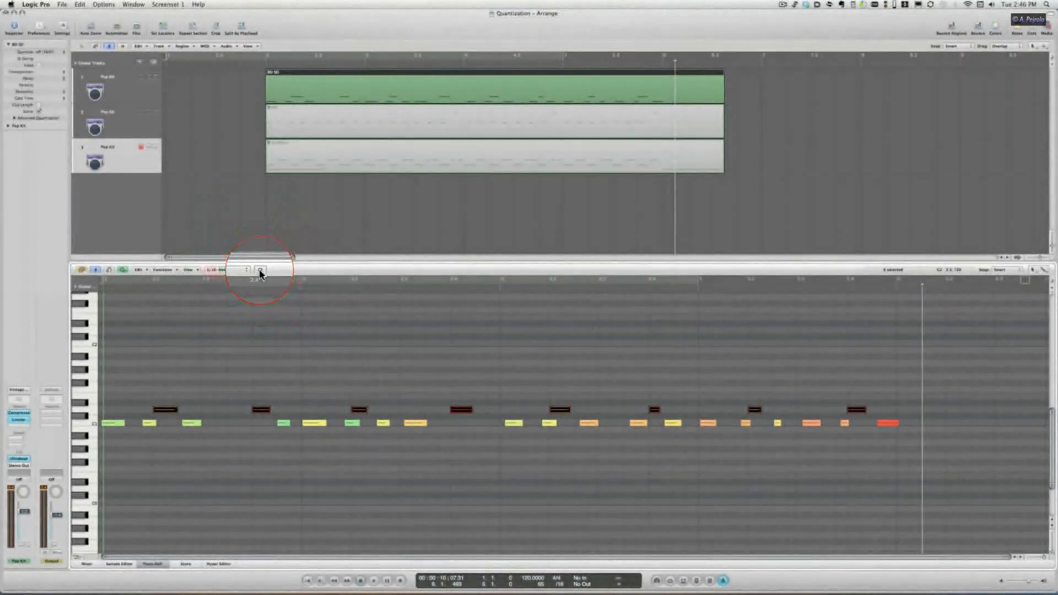